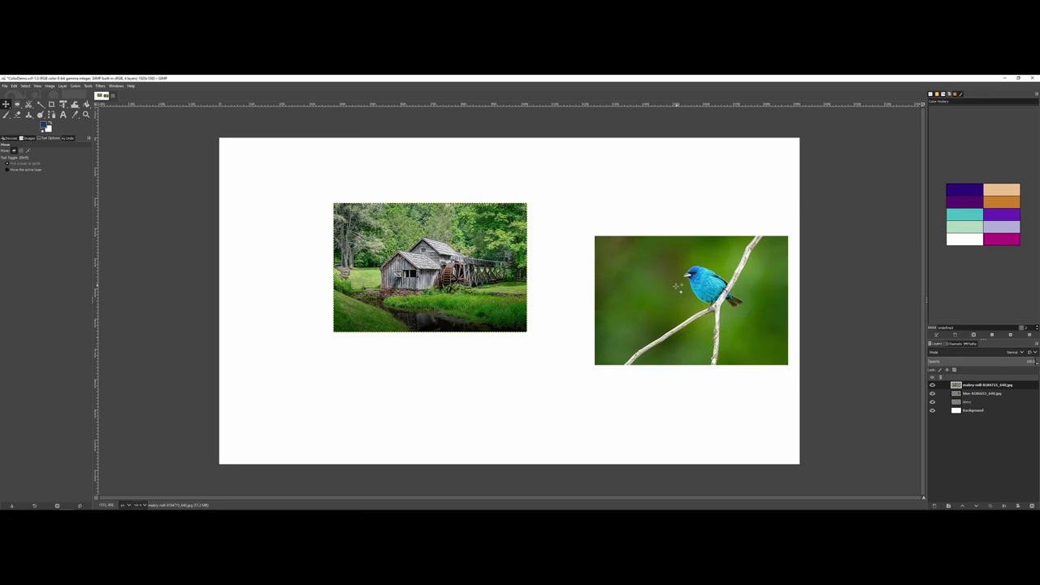
Drag the mill photo right and down so it covers the left part of the bird photo.
drag(430, 268, 615, 319)
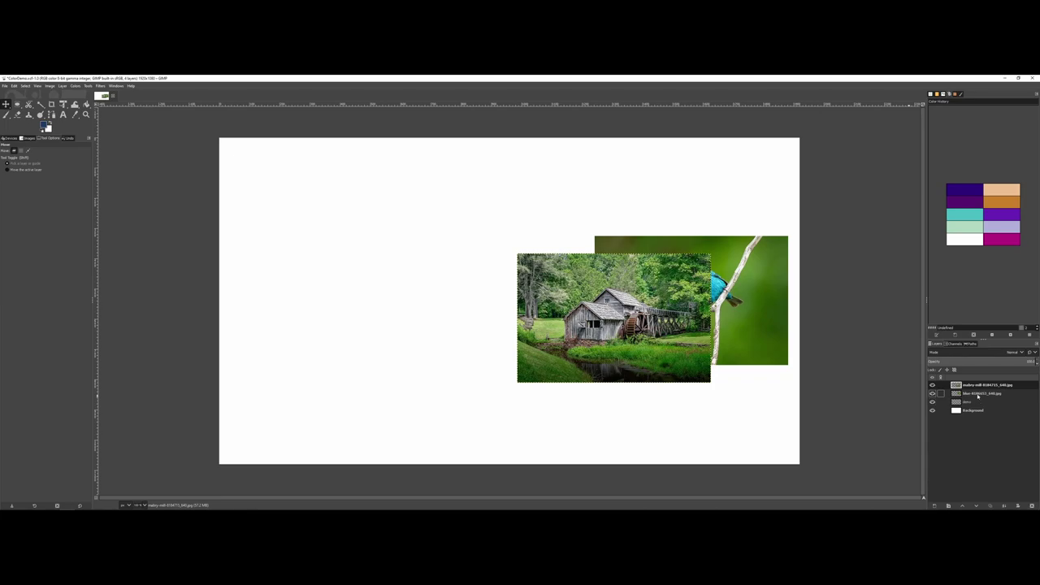
Select the mill photo layer and lower its opacity so it becomes semi-transparent.
click(978, 395)
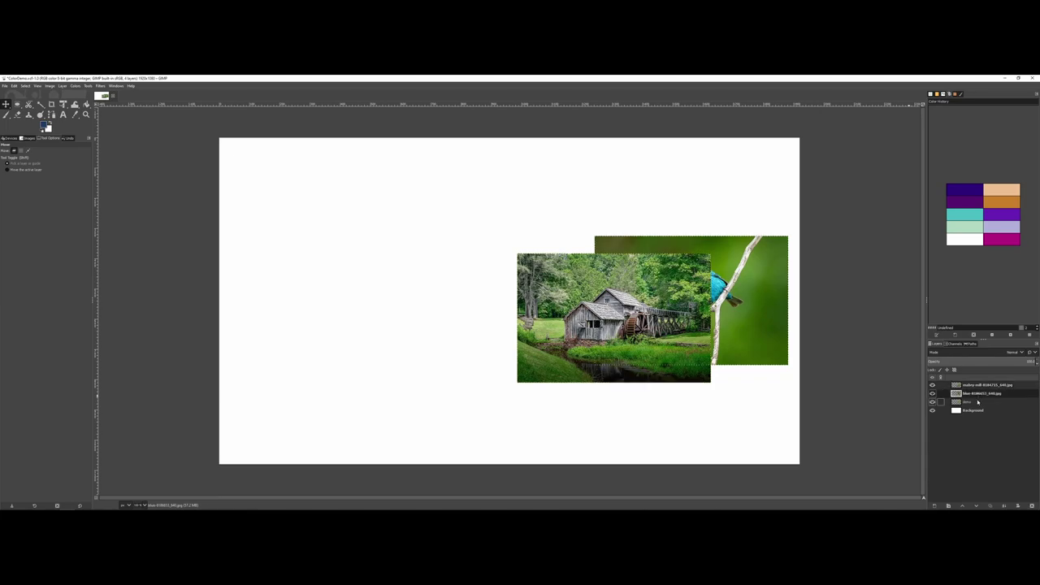
click(977, 402)
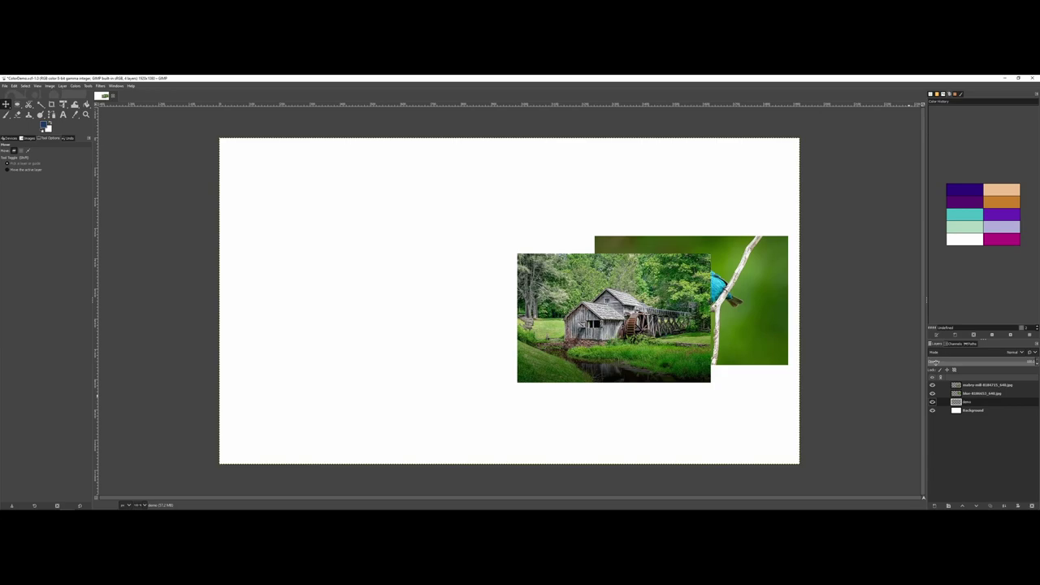
click(974, 386)
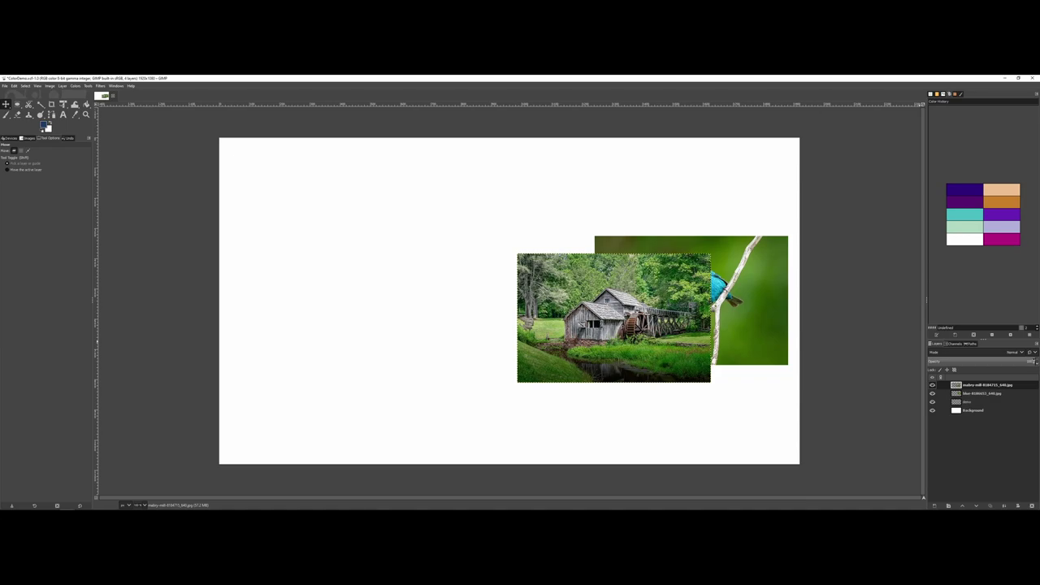
mouse_move(1033, 361)
mouse_down()
mouse_move(980, 365)
mouse_move(1030, 360)
mouse_up()
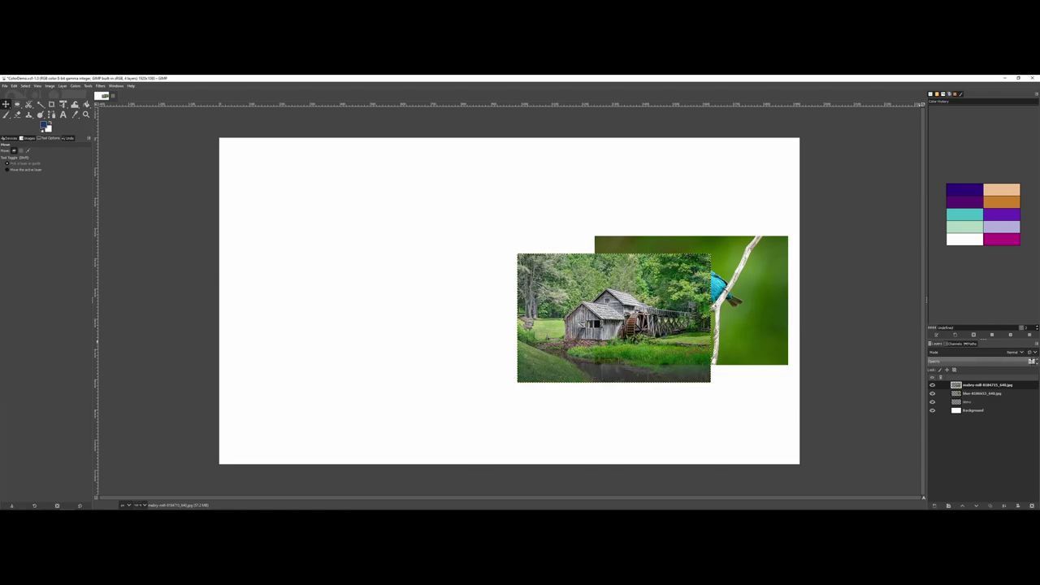
key(Page_Down)
key(Page_Down)
key(Page_Down)
key(Page_Down)
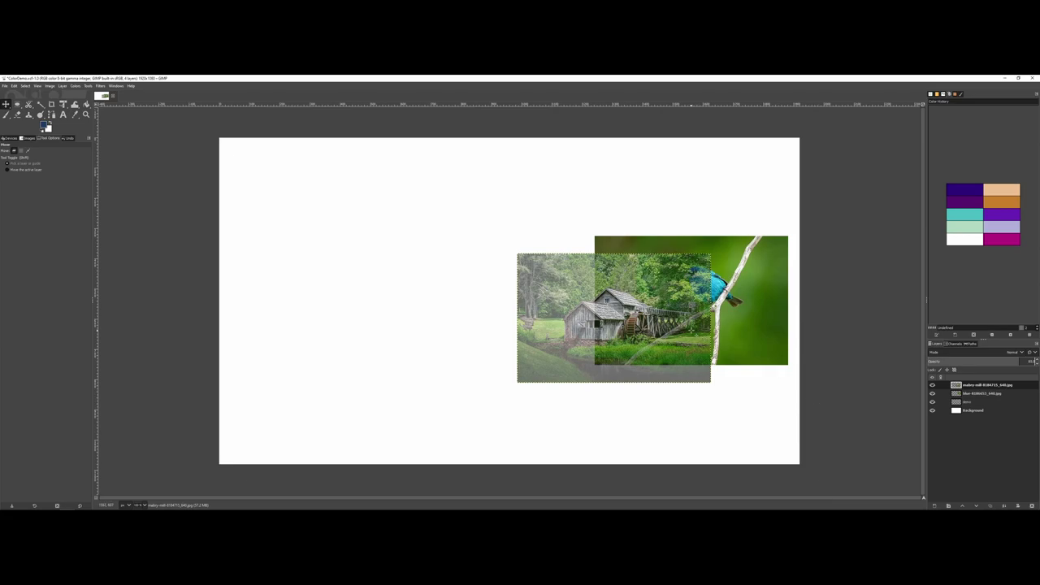
Reposition the faded mill photo so it overlaps the bird photo's lower-left.
drag(618, 325, 593, 328)
drag(667, 334, 658, 314)
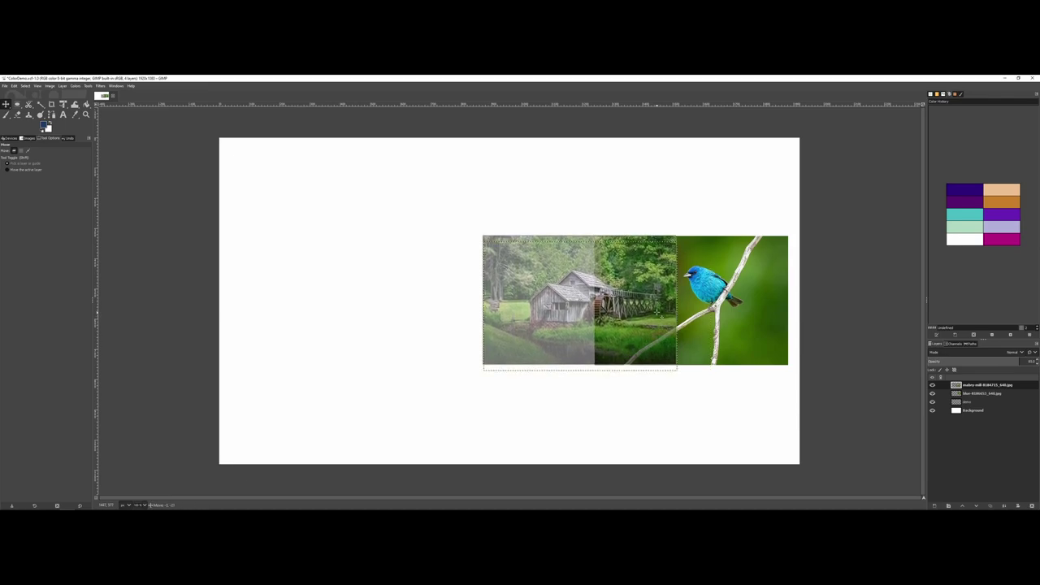
drag(658, 314, 699, 358)
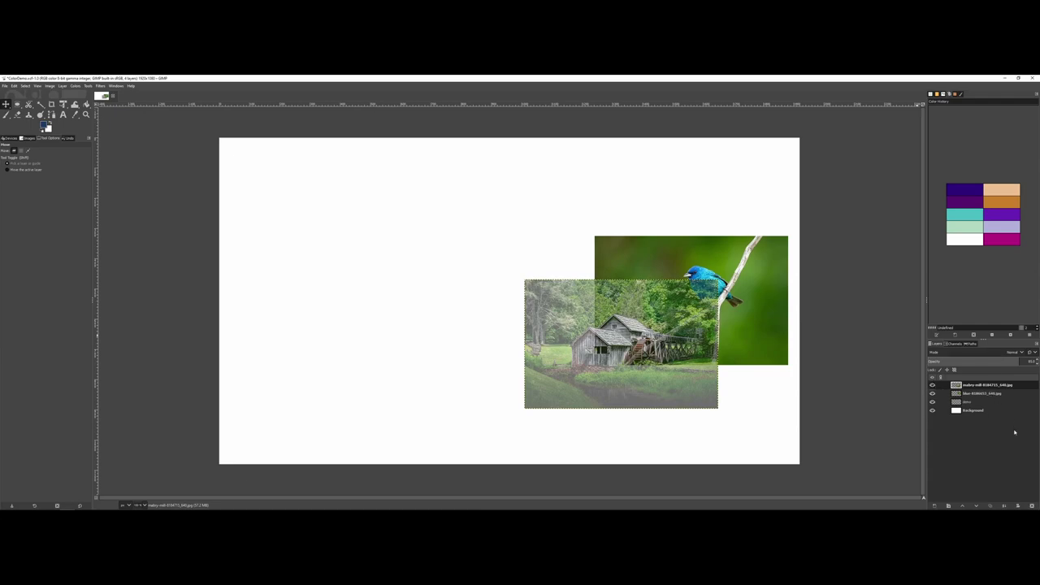
On the demo layer, set the Paintbrush to a large Chalk 02 brush.
click(987, 403)
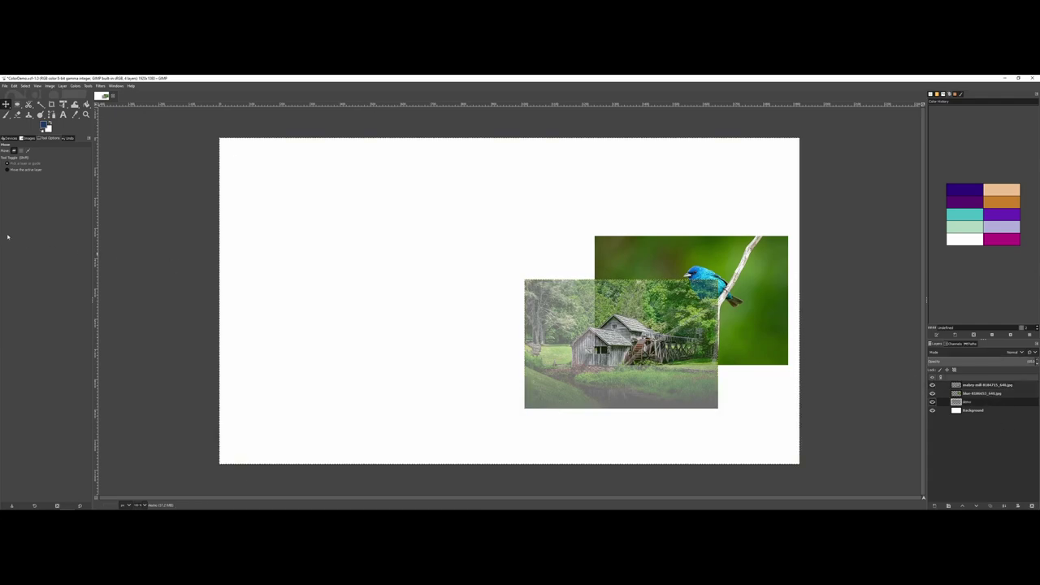
click(6, 115)
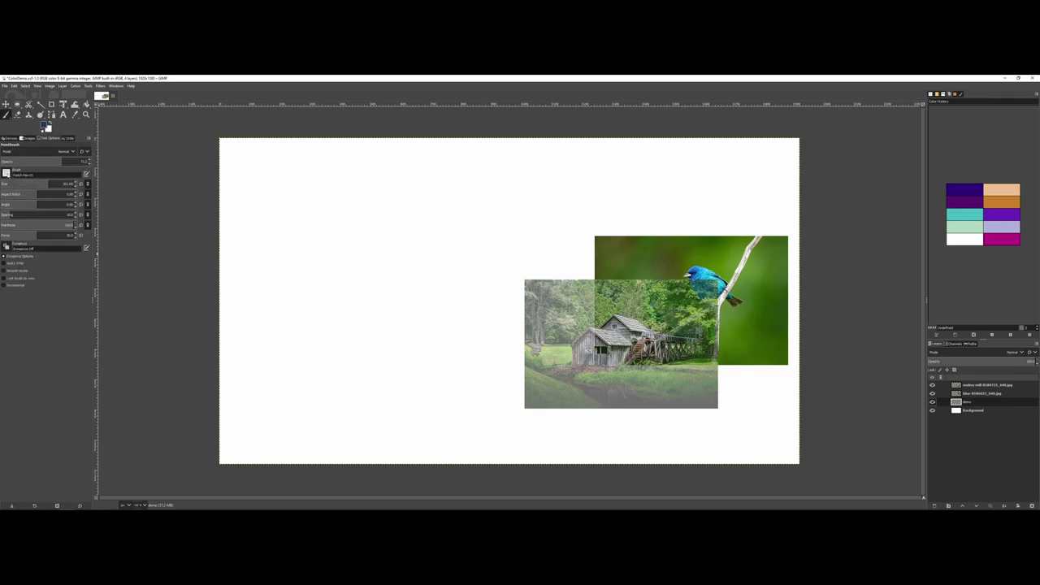
click(6, 173)
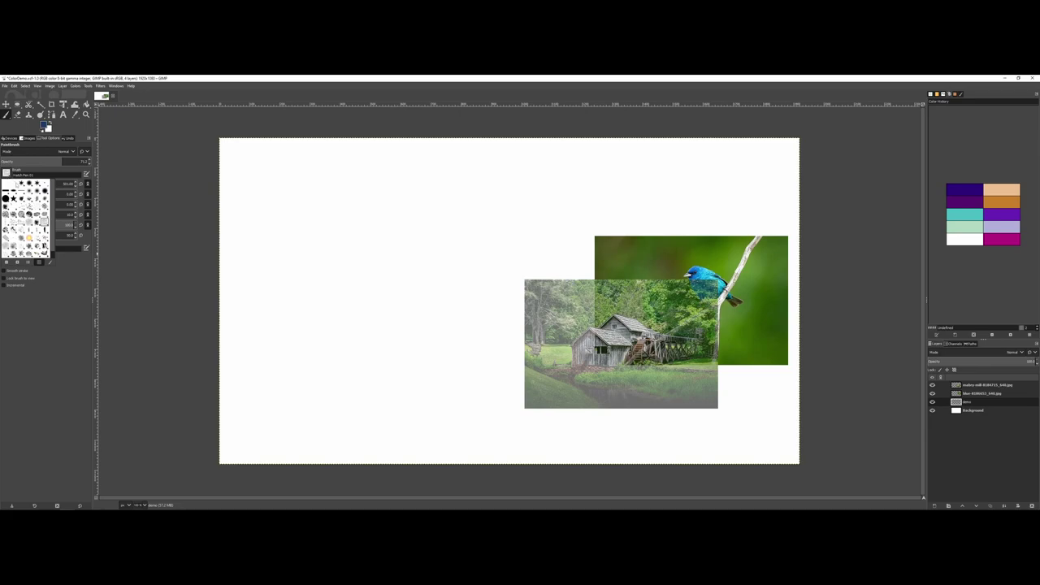
click(29, 231)
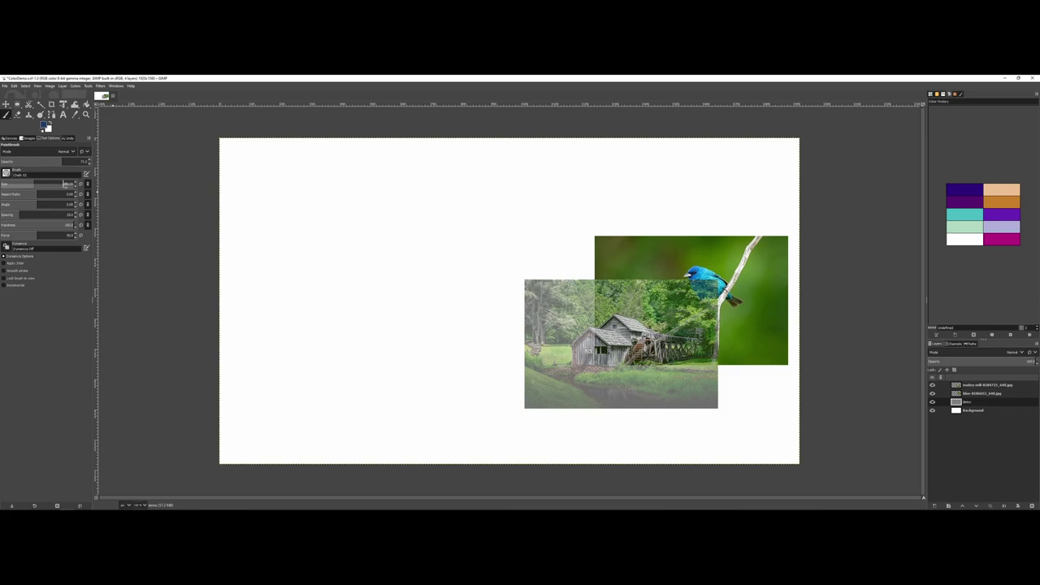
drag(117, 180, 251, 182)
key(bracketright)
key(bracketright)
key(bracketright)
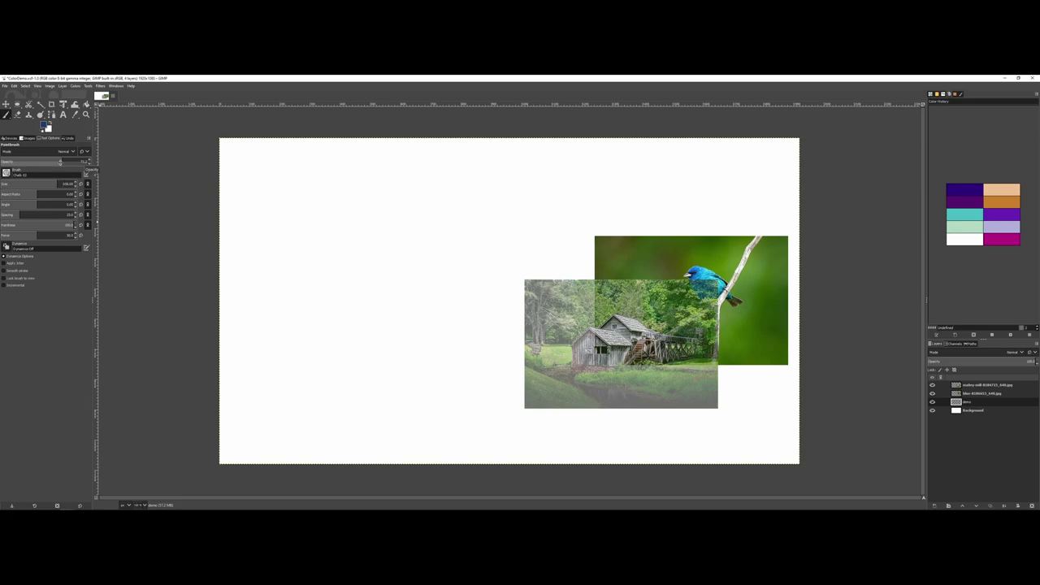
click(7, 173)
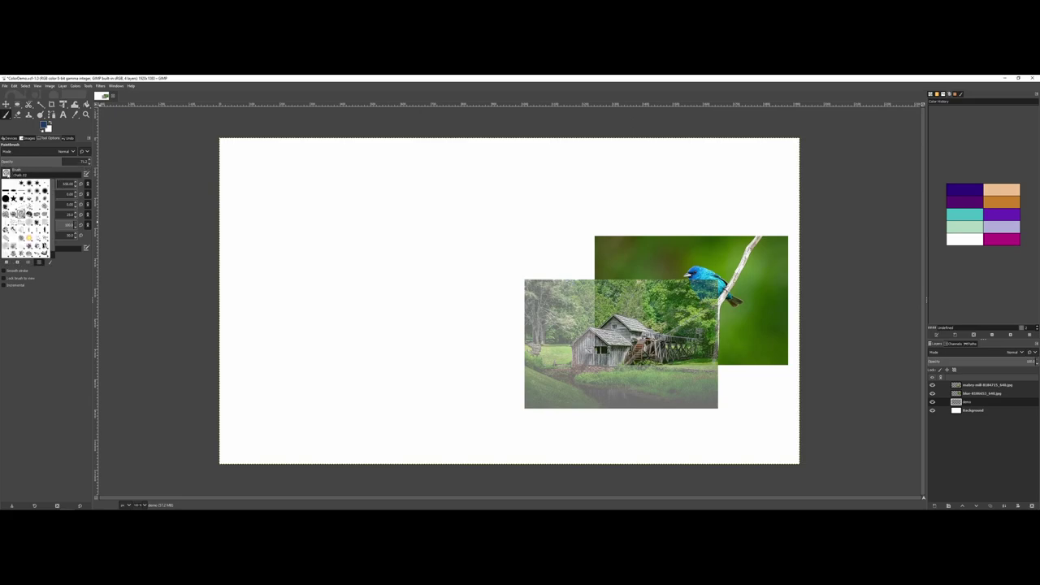
click(6, 173)
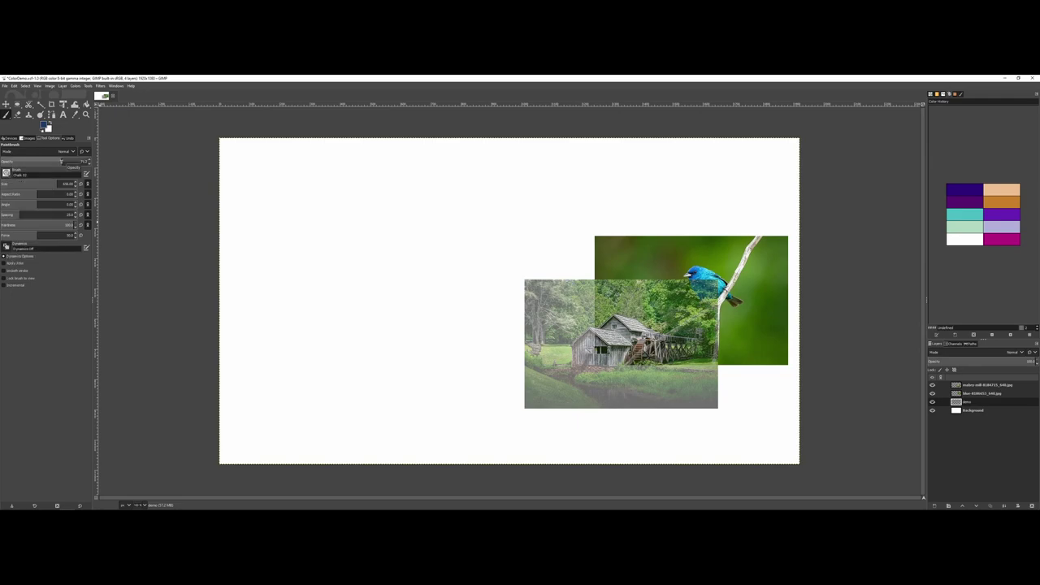
Paint five navy Chalk 02 dabs around the canvas at full opacity, then set opacity to about 80.
drag(61, 161, 92, 163)
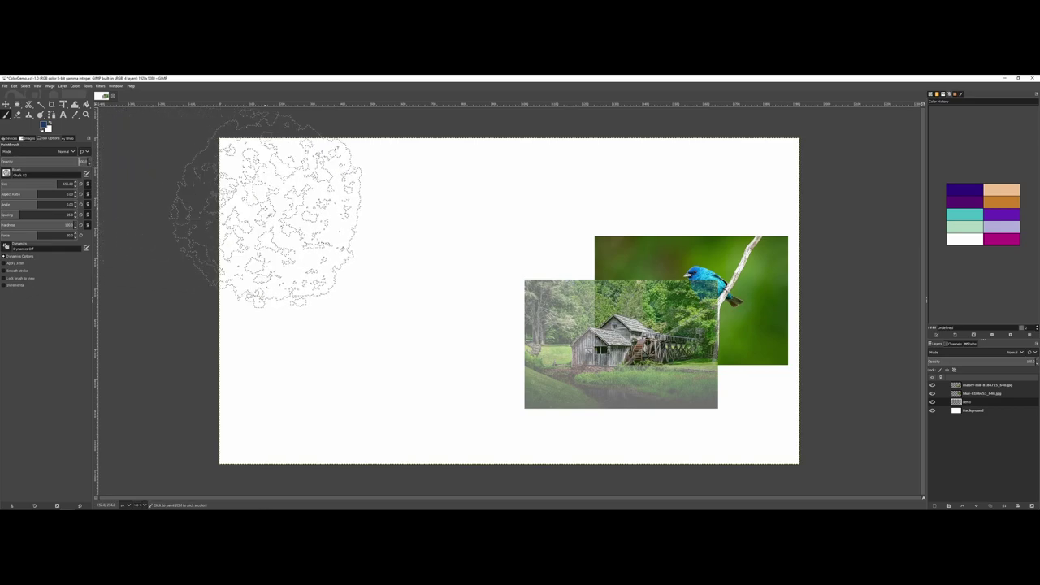
click(284, 213)
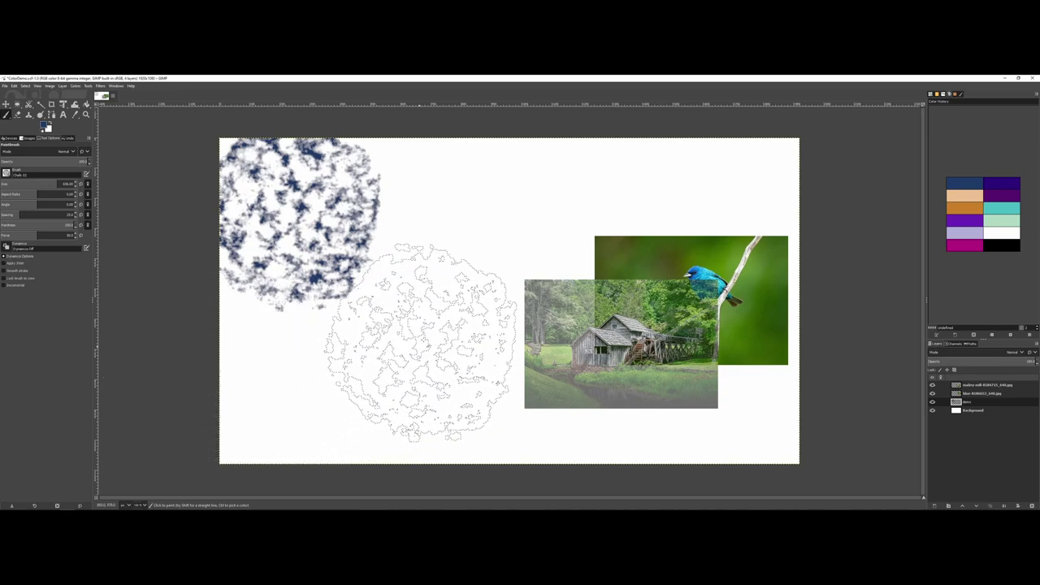
click(451, 301)
click(668, 186)
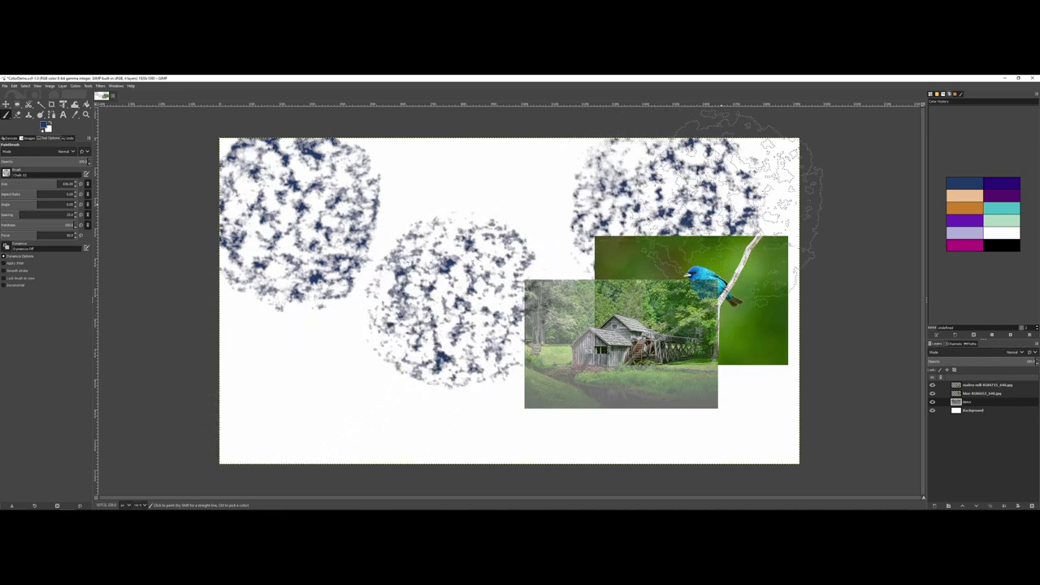
click(722, 416)
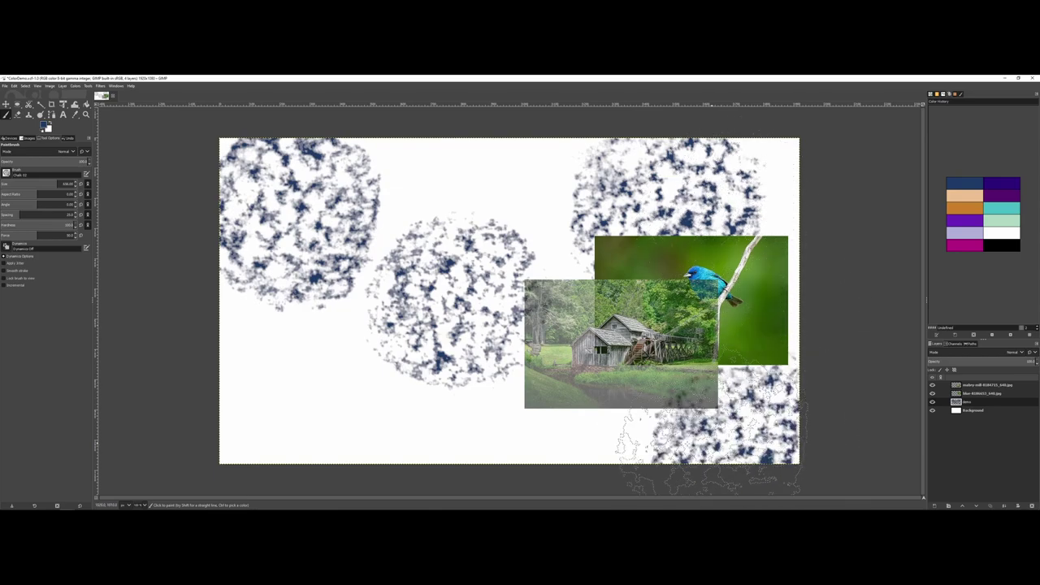
click(317, 455)
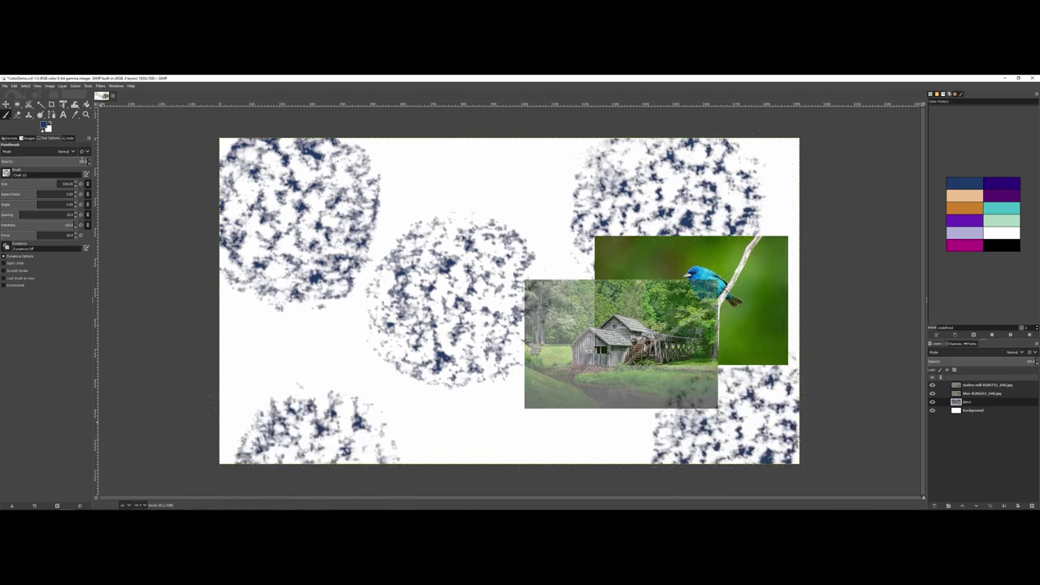
drag(85, 161, 57, 162)
Make purple the background colour and paint light purple chalk strokes across the canvas.
click(47, 131)
click(512, 280)
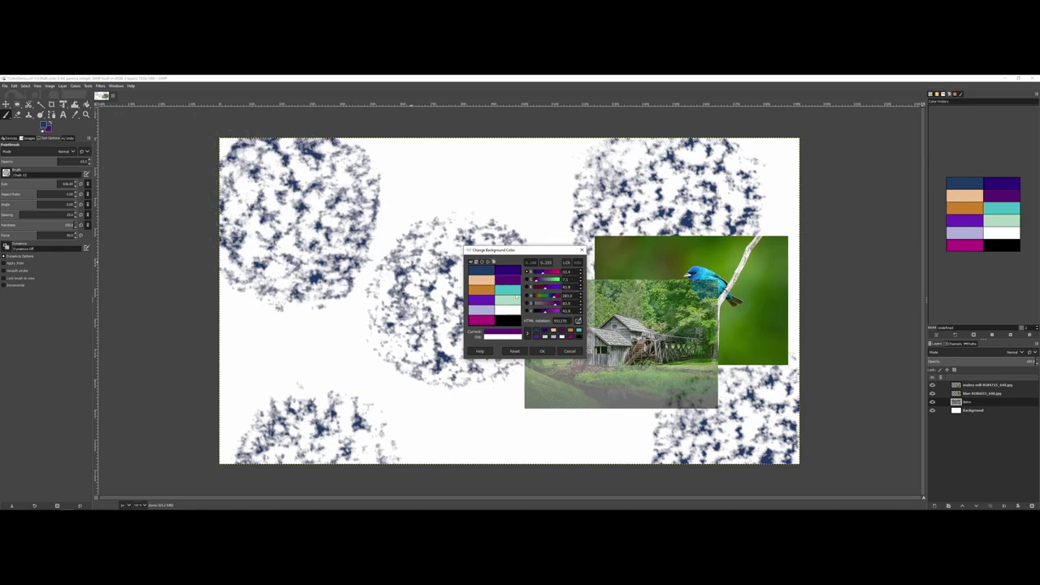
click(550, 352)
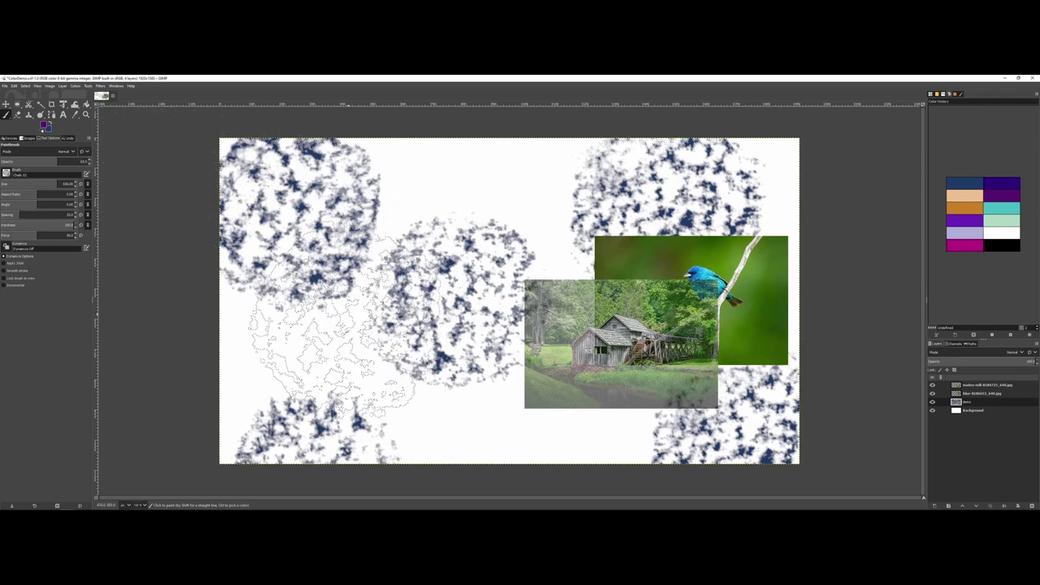
mouse_move(337, 350)
mouse_down()
mouse_move(500, 199)
mouse_move(455, 191)
mouse_move(556, 191)
mouse_move(569, 203)
mouse_move(499, 429)
mouse_move(552, 422)
mouse_move(430, 418)
mouse_move(422, 406)
mouse_move(780, 182)
mouse_move(536, 239)
mouse_move(185, 391)
mouse_move(156, 331)
mouse_move(228, 325)
mouse_move(268, 349)
mouse_up()
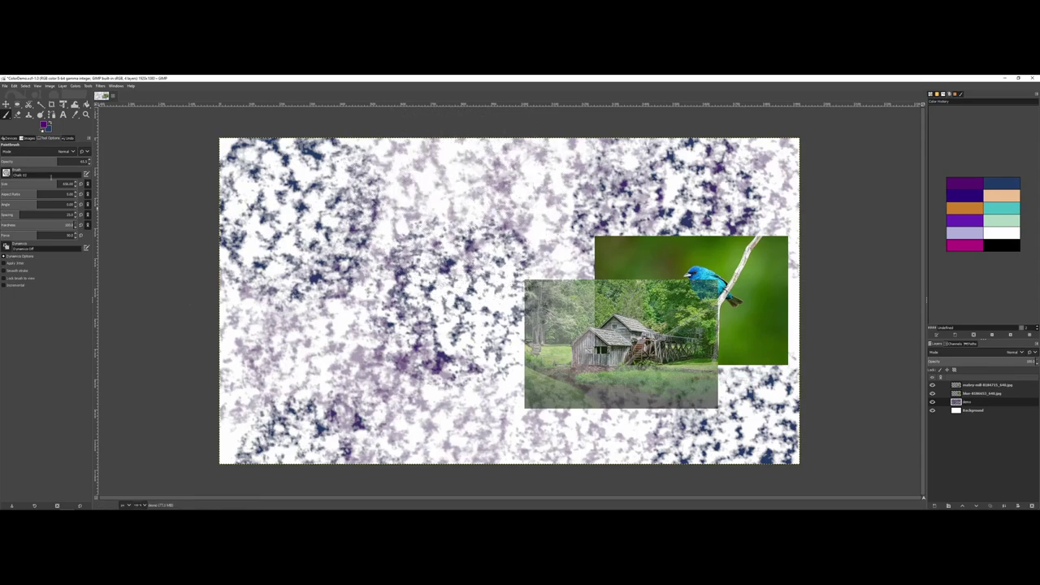
click(6, 104)
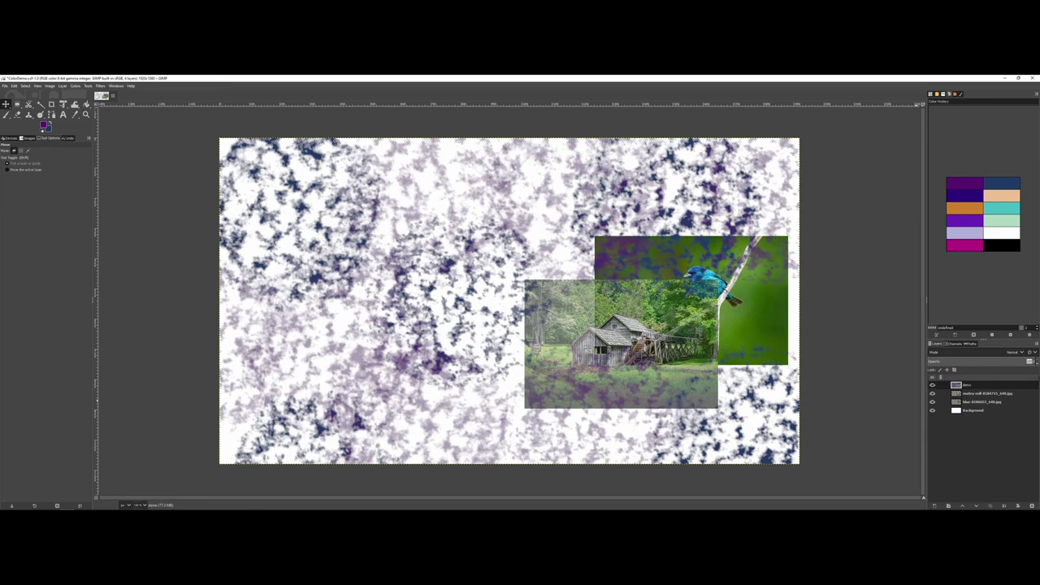
Lower the chalk layer's opacity so it shows as faint pale mottling over both photos.
drag(1029, 362, 1032, 361)
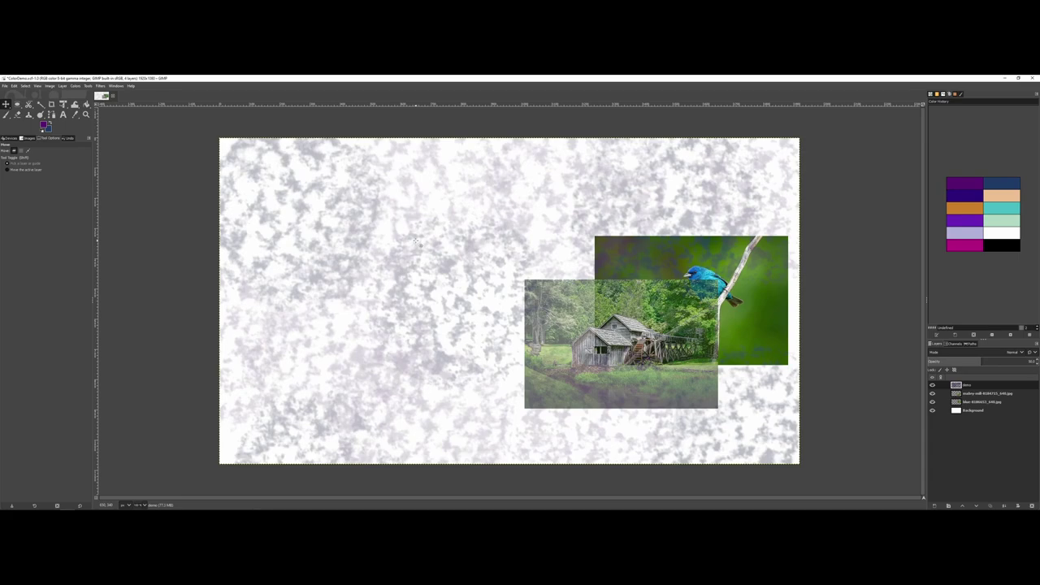
Pick a tan foreground colour on the colour wheel and fill the Background layer with it.
click(942, 411)
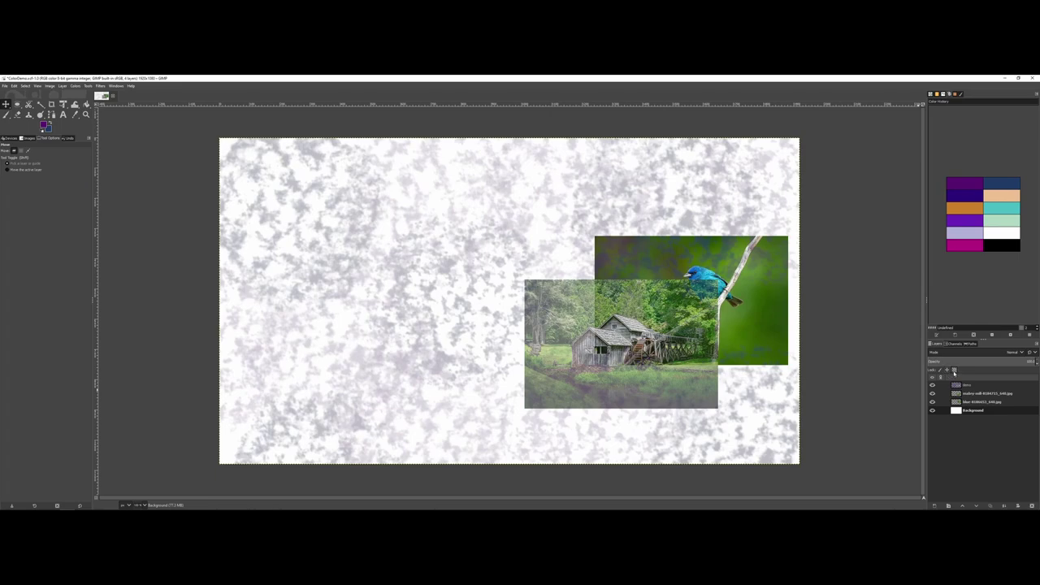
click(44, 125)
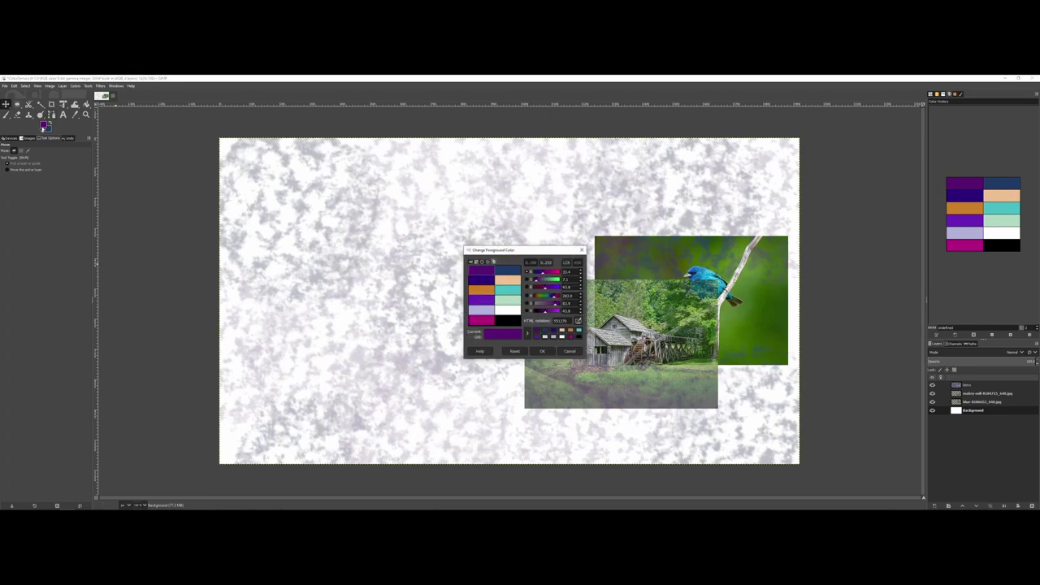
click(488, 262)
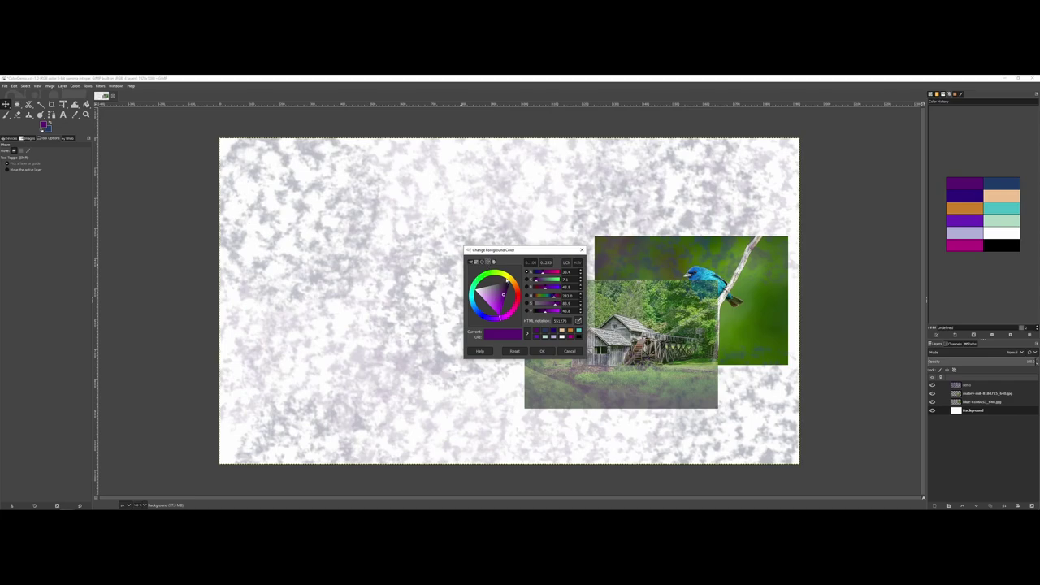
mouse_move(506, 277)
mouse_down()
mouse_move(487, 280)
mouse_move(498, 296)
mouse_up()
click(542, 351)
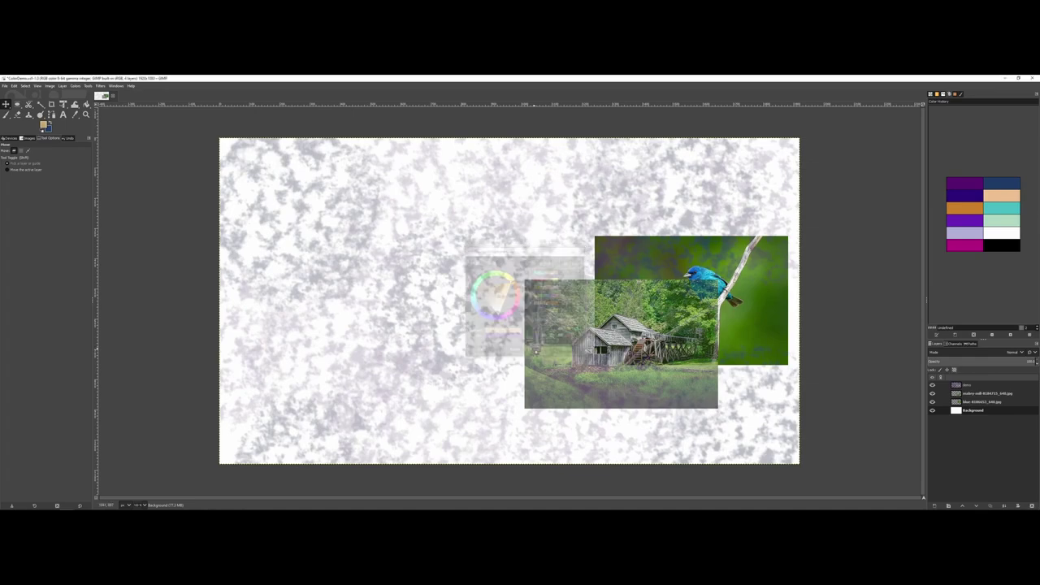
click(14, 86)
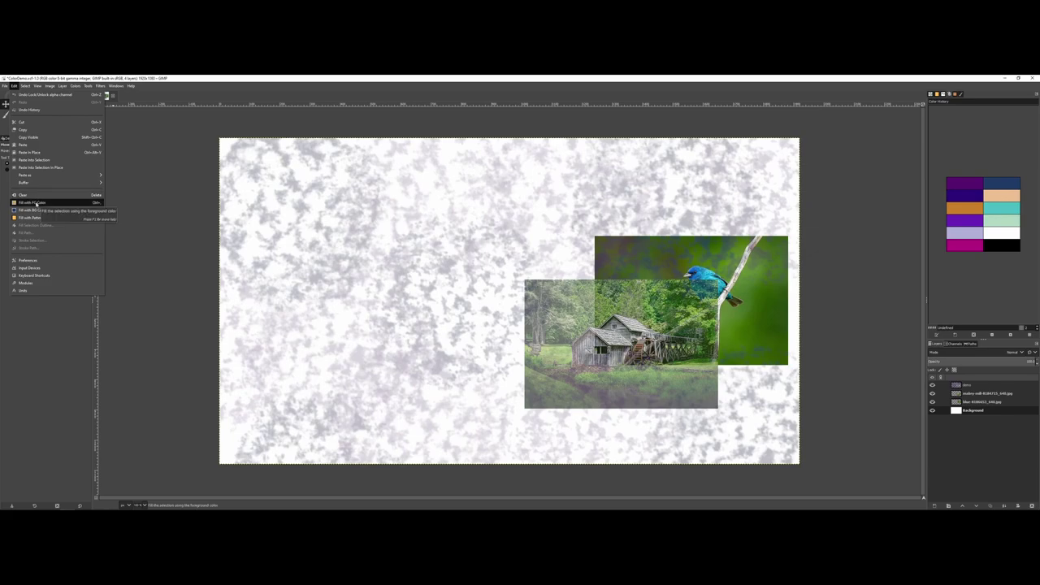
click(36, 202)
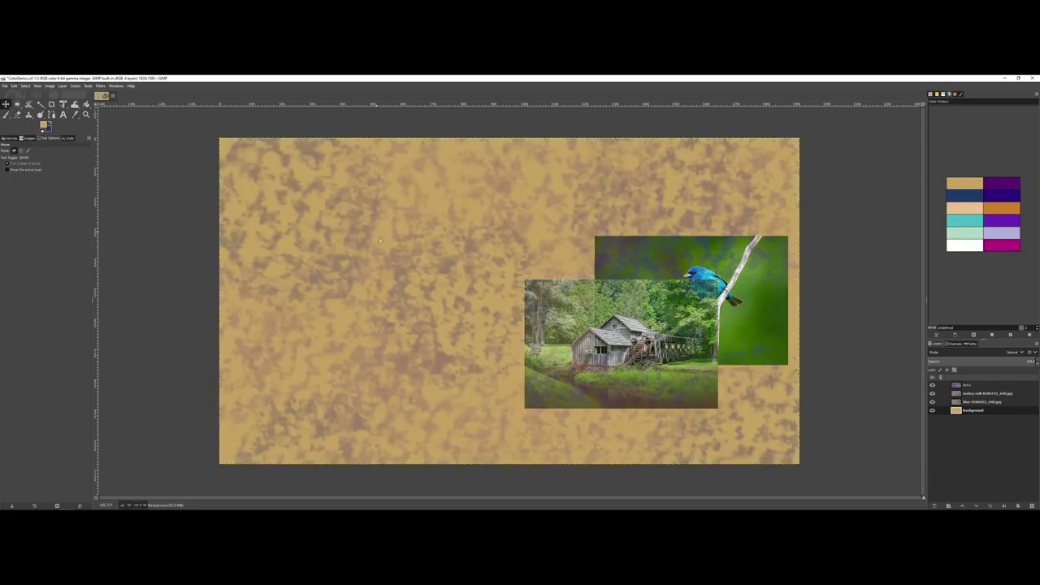